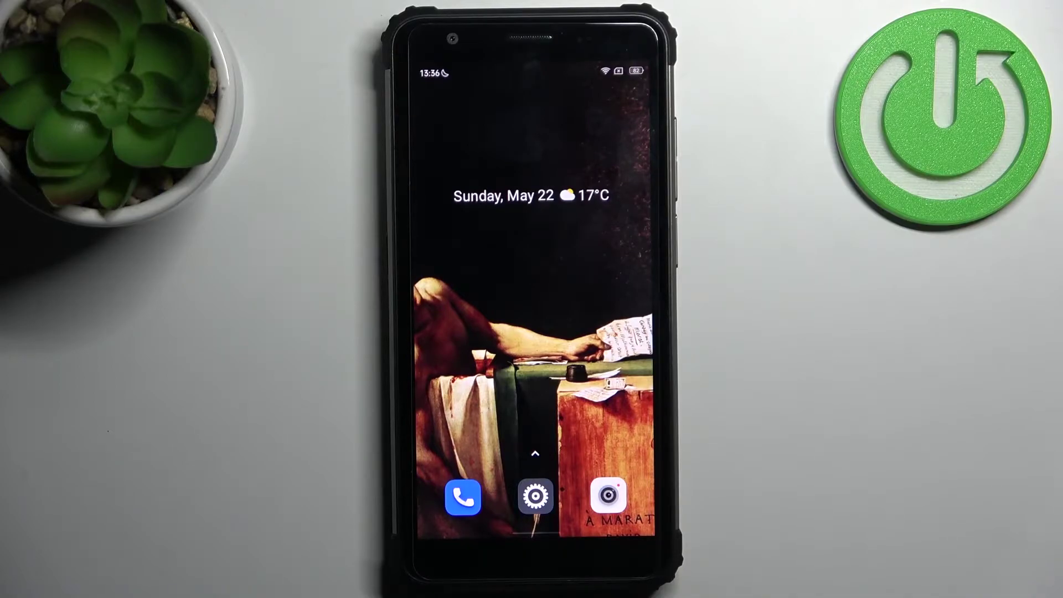
Step: Open Settings > About phone, view Status information, and return to About phone
{"action": "left_click", "coordinate": [534, 496]}
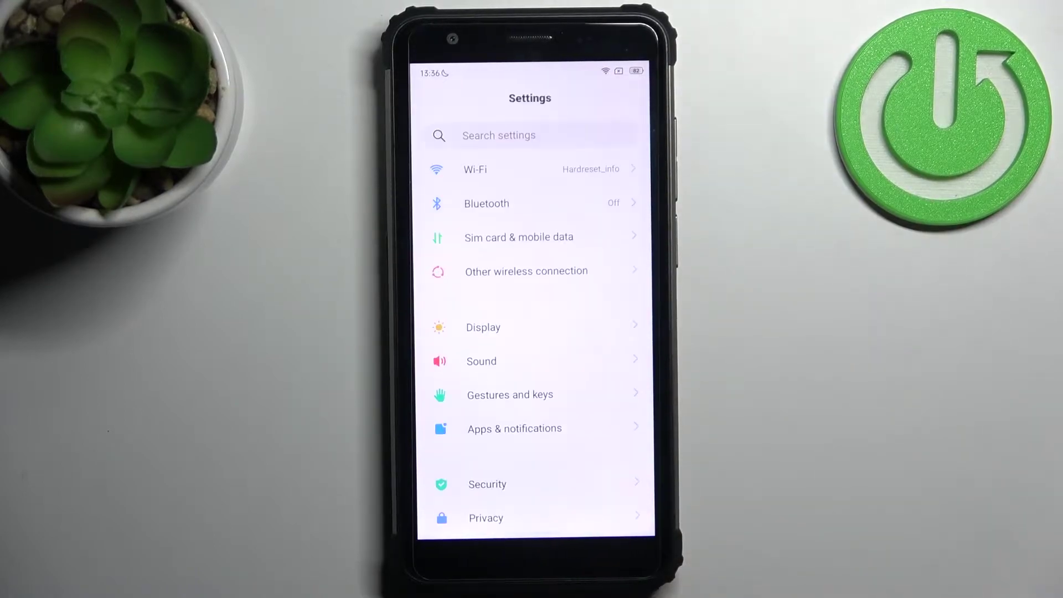
{"action": "scroll", "coordinate": [532, 332], "scroll_direction": "down", "scroll_amount": 5}
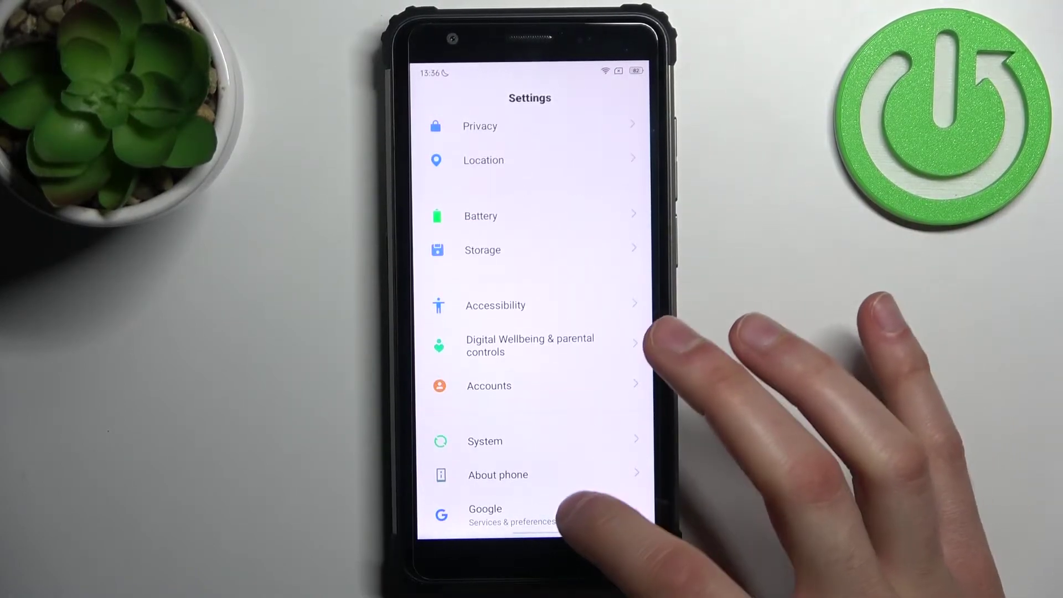
{"action": "left_click", "coordinate": [498, 475]}
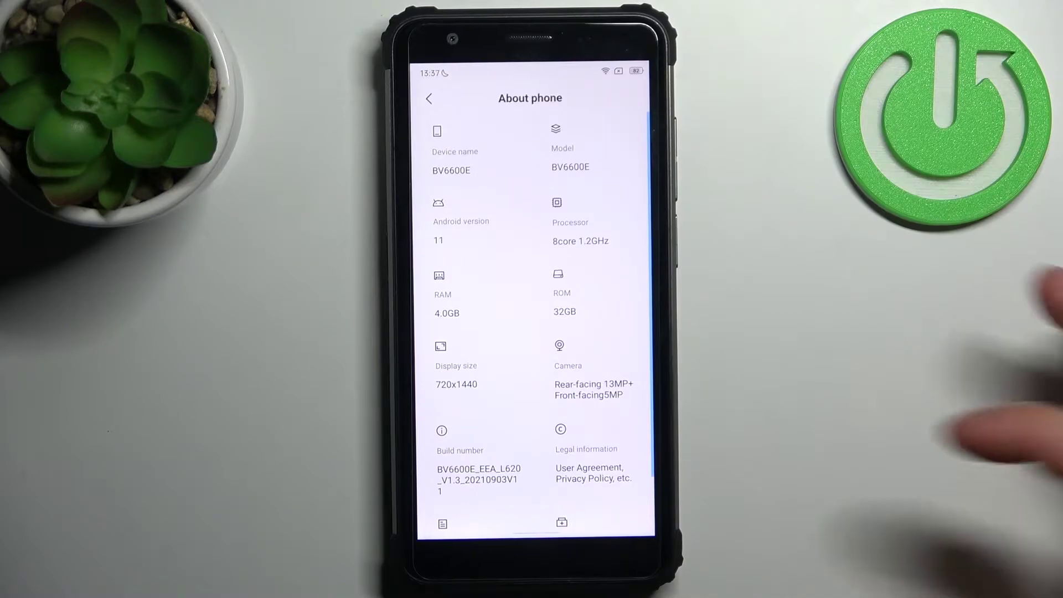
{"action": "left_click", "coordinate": [471, 475]}
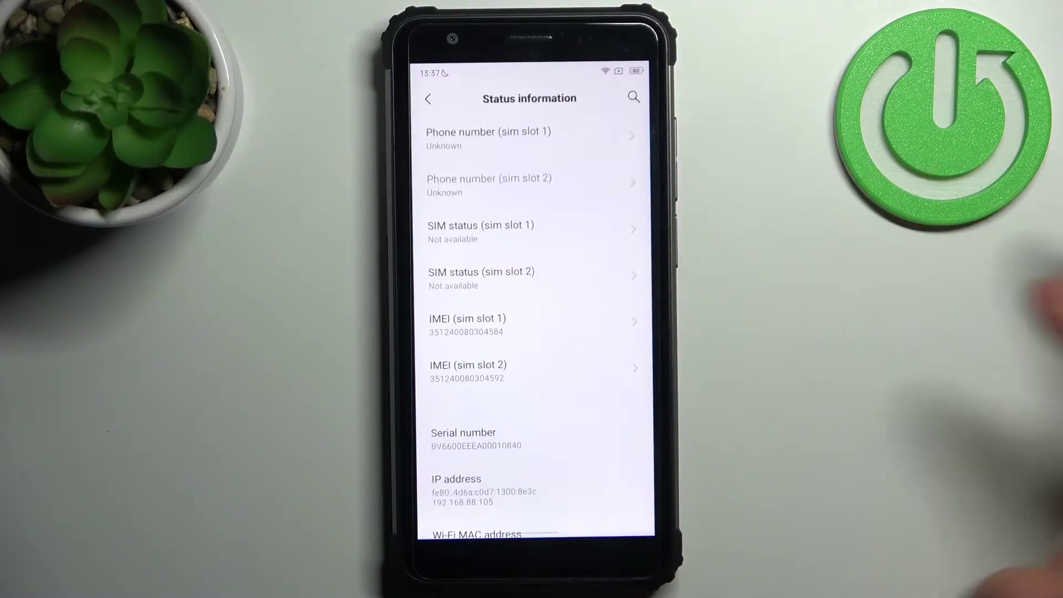
{"action": "left_click_drag", "start_coordinate": [647, 282], "coordinate": [573, 282]}
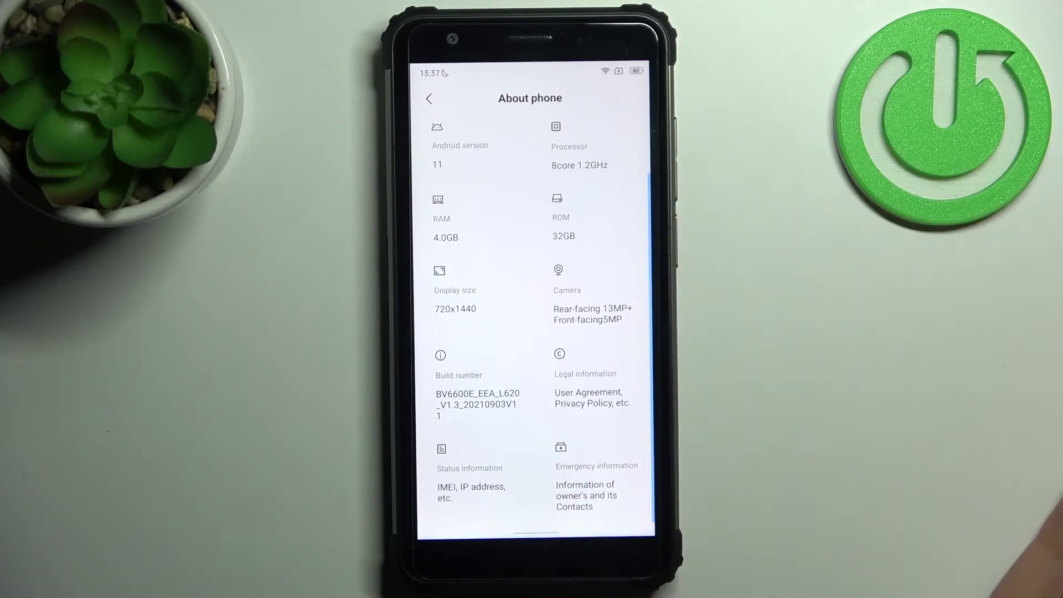
Step: Unlock developer mode through repeated Build number taps, then return to the main Settings list
{"action": "left_click", "coordinate": [498, 401]}
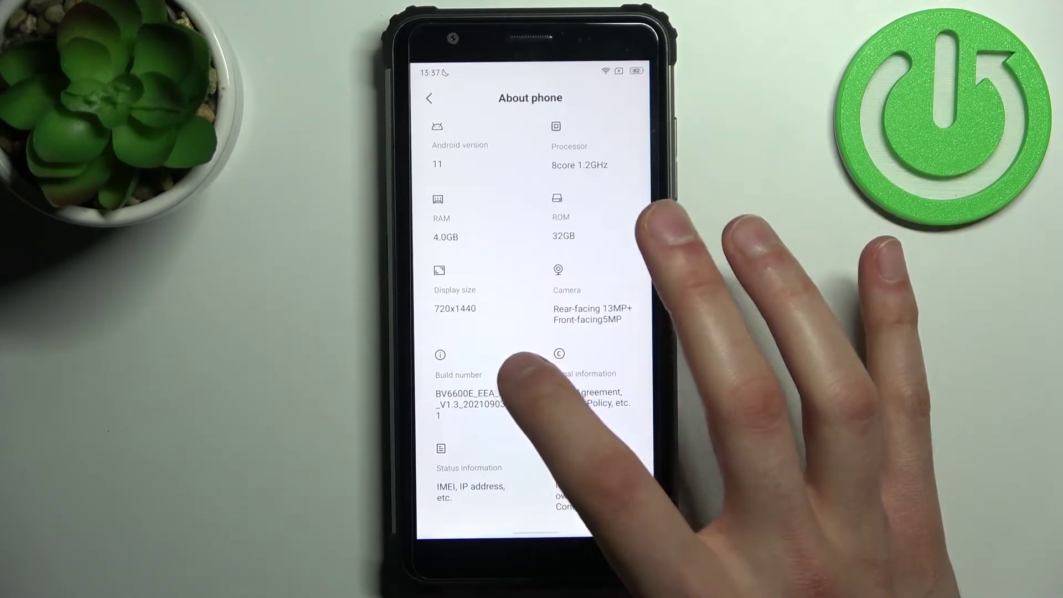
{"action": "left_click", "coordinate": [549, 366]}
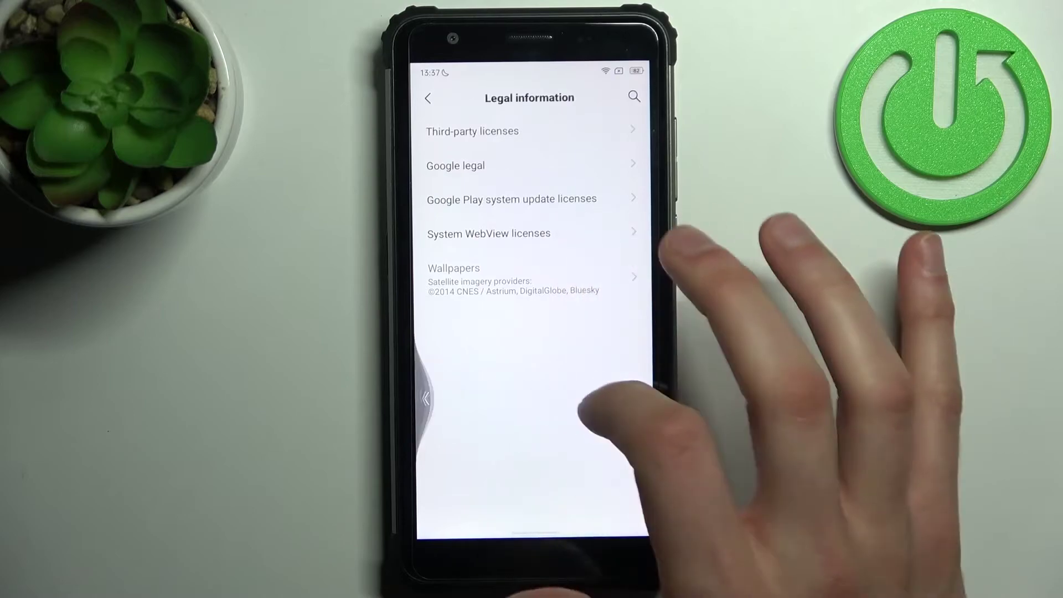
{"action": "left_click_drag", "start_coordinate": [648, 249], "coordinate": [589, 249]}
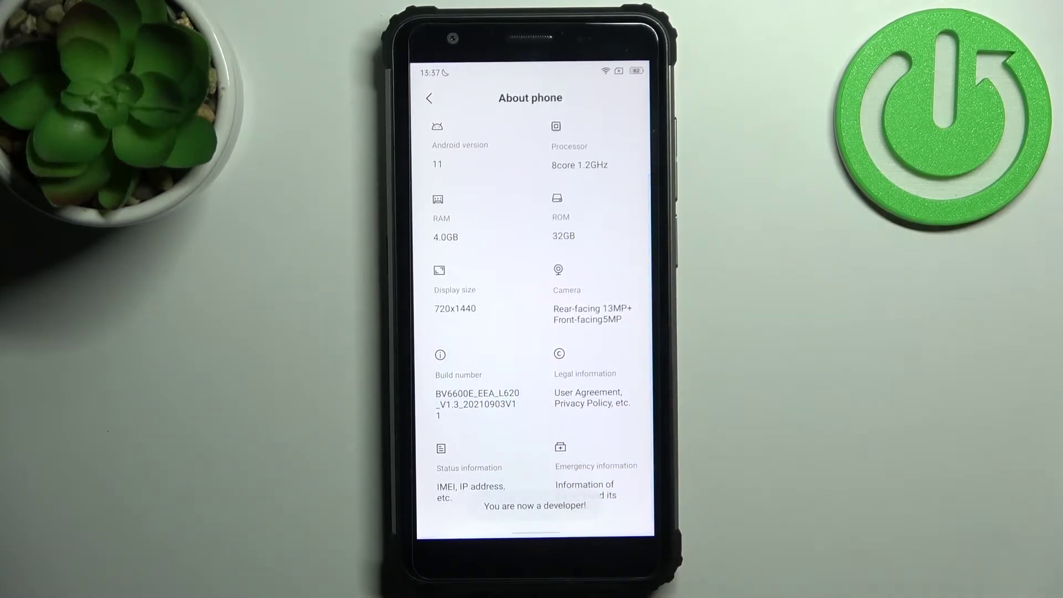
{"action": "left_click", "coordinate": [477, 394]}
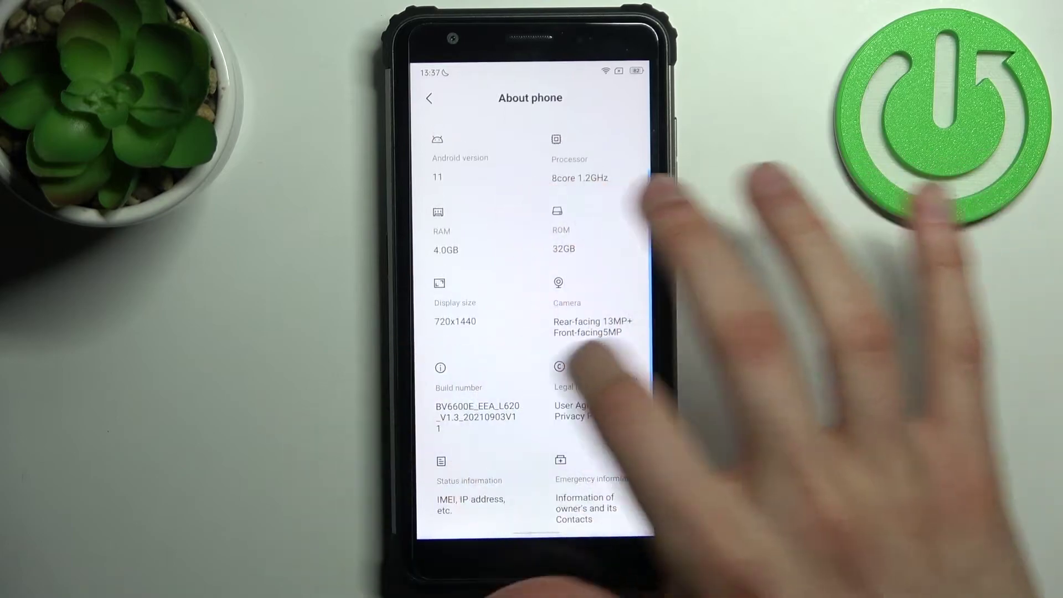
{"action": "left_click_drag", "start_coordinate": [648, 250], "coordinate": [582, 249]}
Step: Confirm Developer options Off under System, enable Auto Disk Defrag, and go to the home screen
{"action": "left_click", "coordinate": [498, 441]}
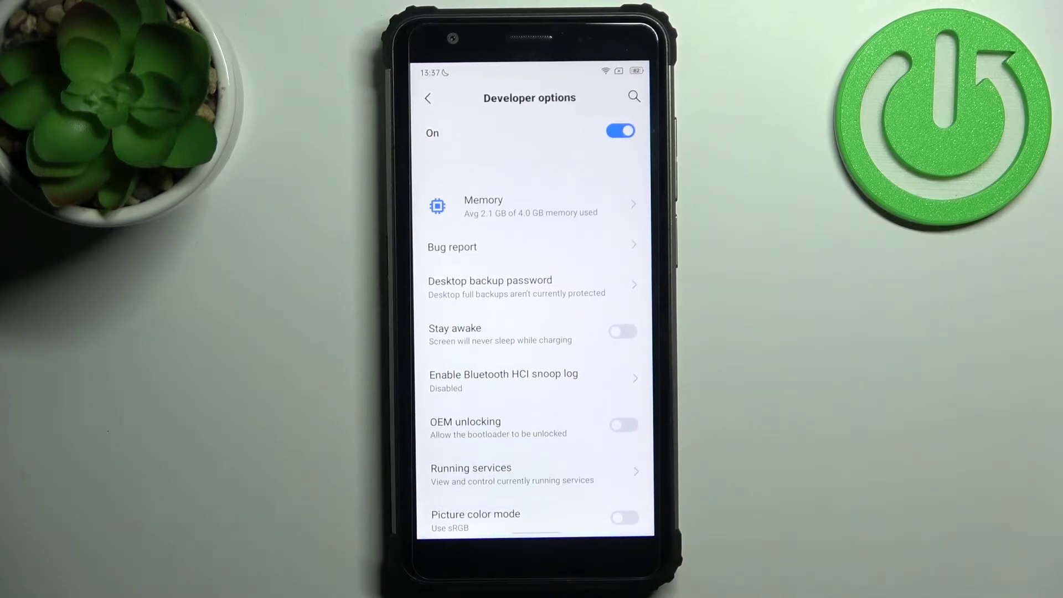
{"action": "scroll", "coordinate": [631, 483], "scroll_direction": "down", "scroll_amount": 10}
{"action": "scroll", "coordinate": [605, 487], "scroll_direction": "down", "scroll_amount": 10}
{"action": "scroll", "coordinate": [545, 416], "scroll_direction": "down", "scroll_amount": 10}
{"action": "scroll", "coordinate": [582, 249], "scroll_direction": "up", "scroll_amount": 10}
{"action": "scroll", "coordinate": [581, 275], "scroll_direction": "up", "scroll_amount": 10}
{"action": "scroll", "coordinate": [574, 316], "scroll_direction": "up", "scroll_amount": 10}
{"action": "scroll", "coordinate": [556, 341], "scroll_direction": "up", "scroll_amount": 10}
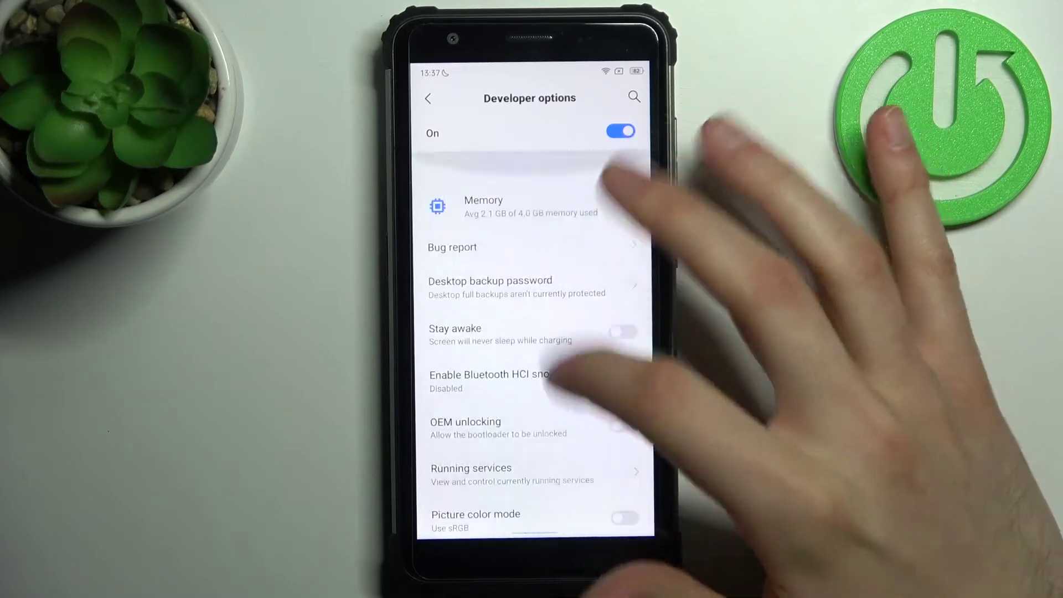
{"action": "scroll", "coordinate": [532, 332], "scroll_direction": "down", "scroll_amount": 10}
{"action": "scroll", "coordinate": [532, 332], "scroll_direction": "down", "scroll_amount": 10}
{"action": "scroll", "coordinate": [531, 332], "scroll_direction": "down", "scroll_amount": 10}
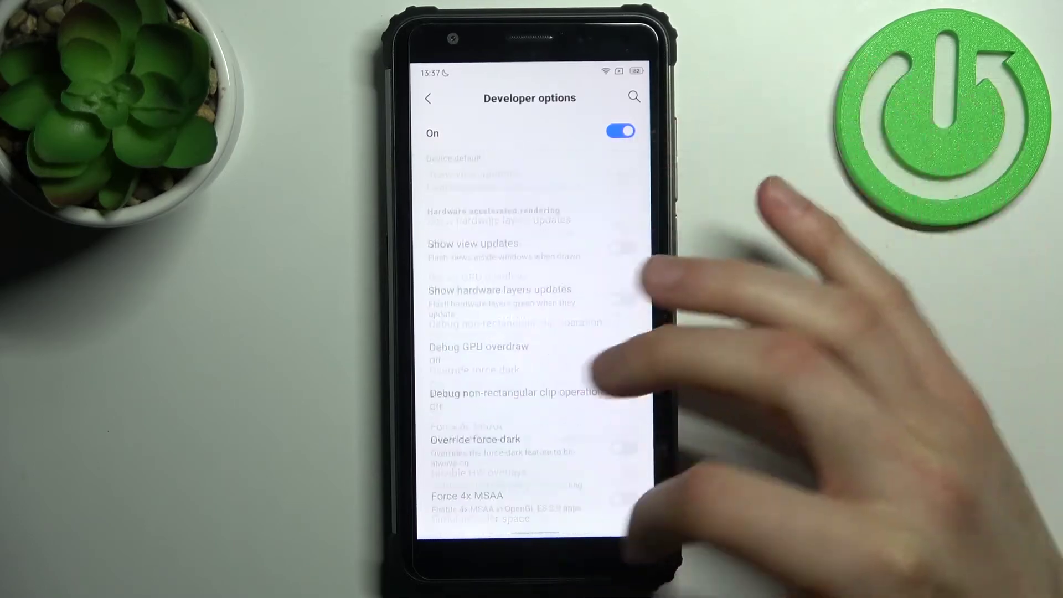
{"action": "scroll", "coordinate": [532, 333], "scroll_direction": "up", "scroll_amount": 10}
{"action": "scroll", "coordinate": [532, 332], "scroll_direction": "up", "scroll_amount": 10}
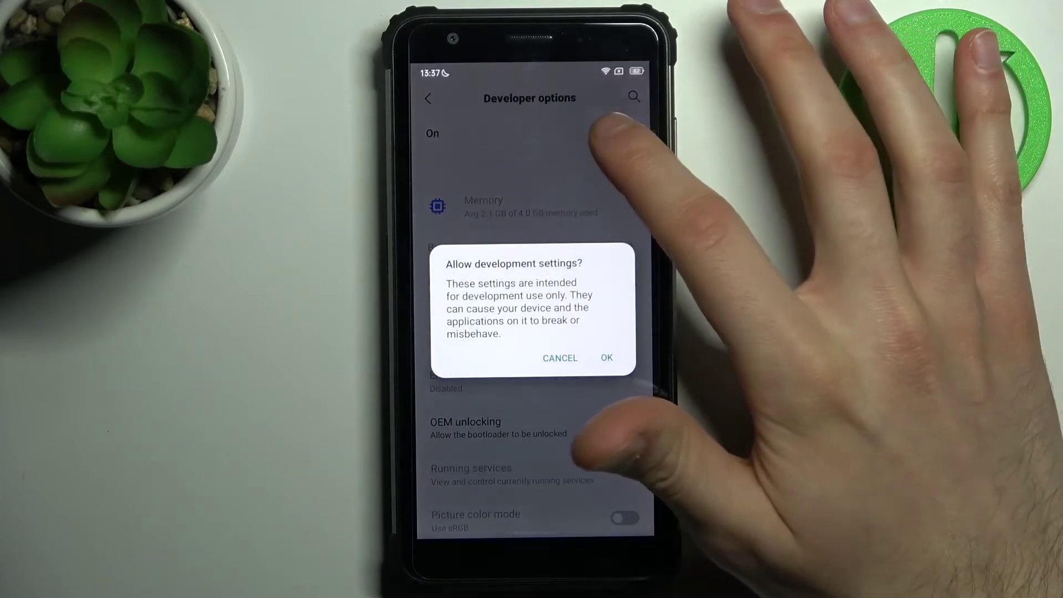
{"action": "left_click", "coordinate": [605, 357]}
{"action": "left_click", "coordinate": [621, 131]}
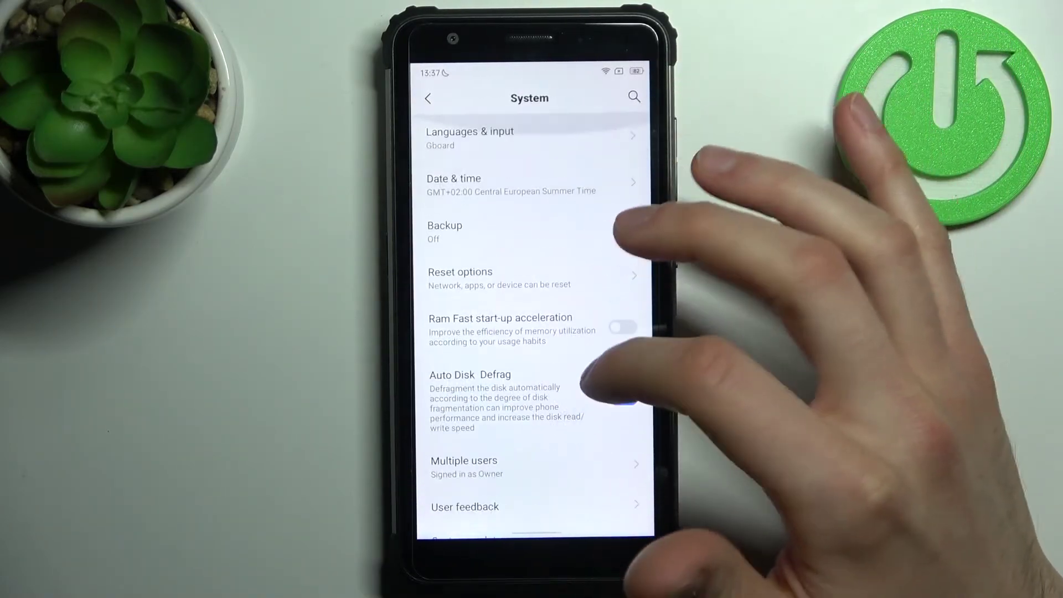
{"action": "left_click", "coordinate": [623, 398]}
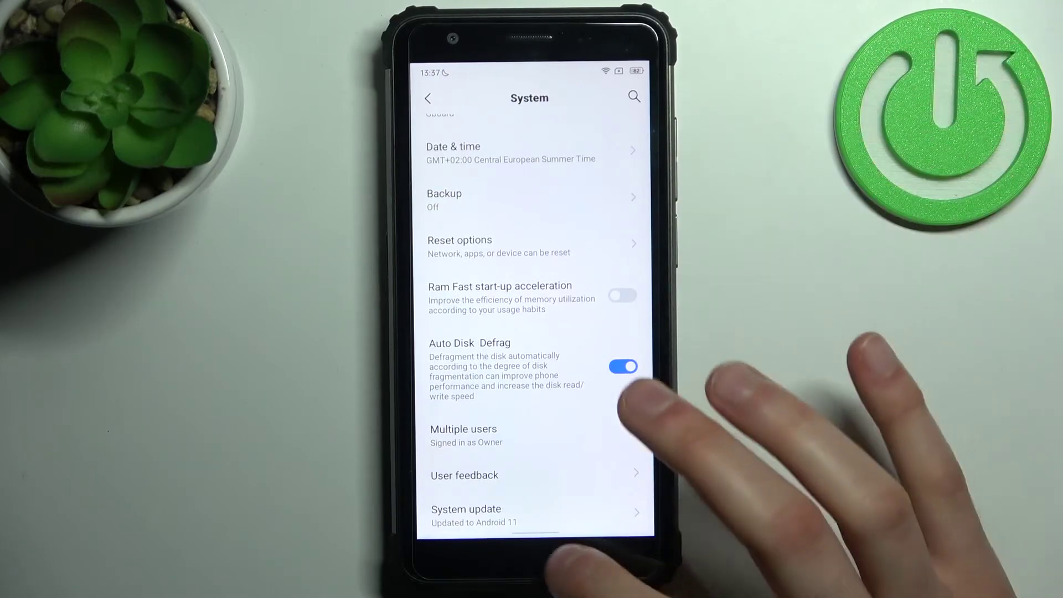
{"action": "left_click_drag", "start_coordinate": [540, 531], "coordinate": [540, 291]}
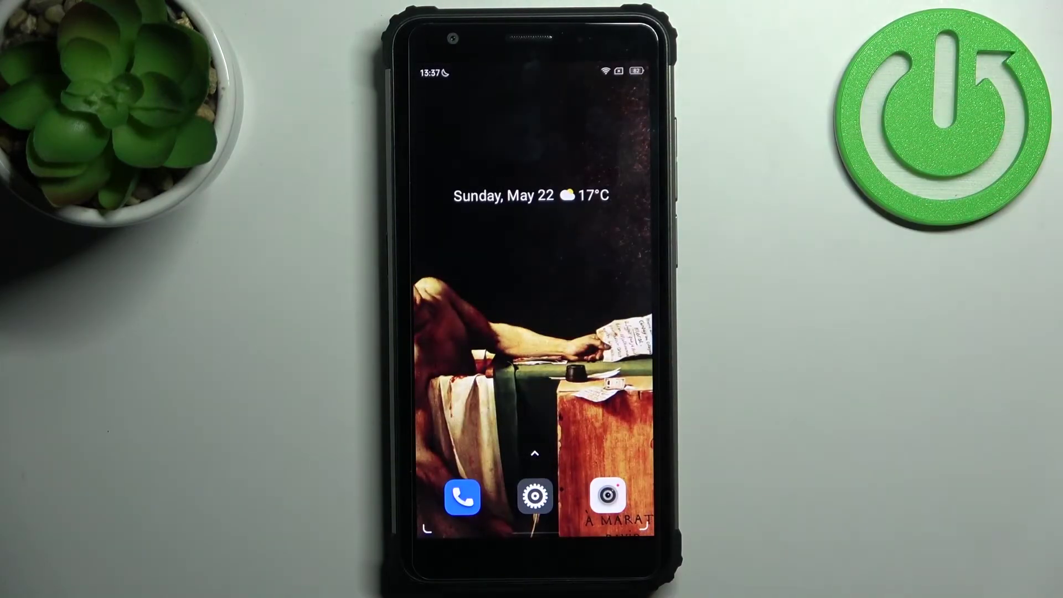